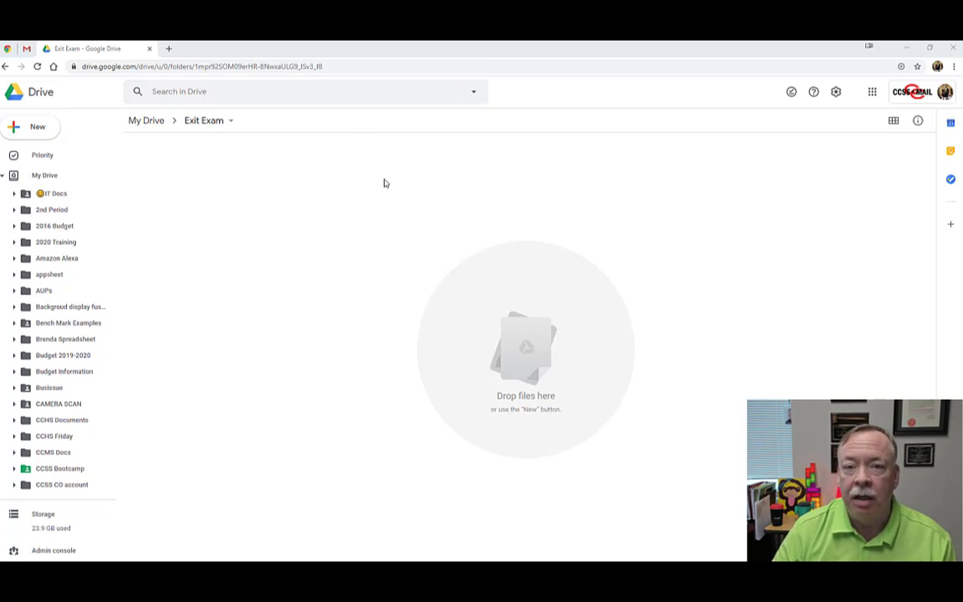
Create a new blank Google Form in the Exit Exam folder.
left_click(46, 131)
mouse_move(86, 247)
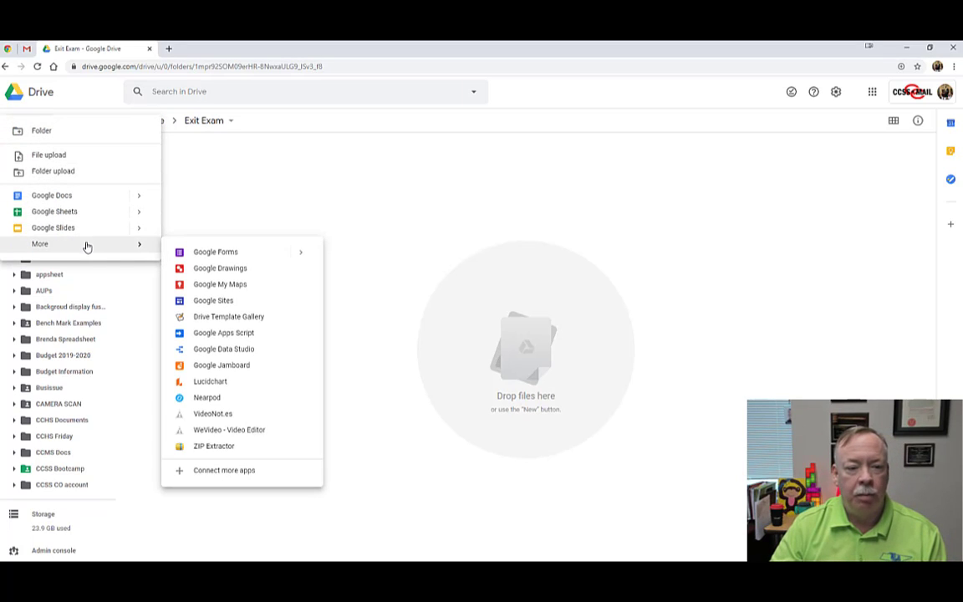
left_click(189, 251)
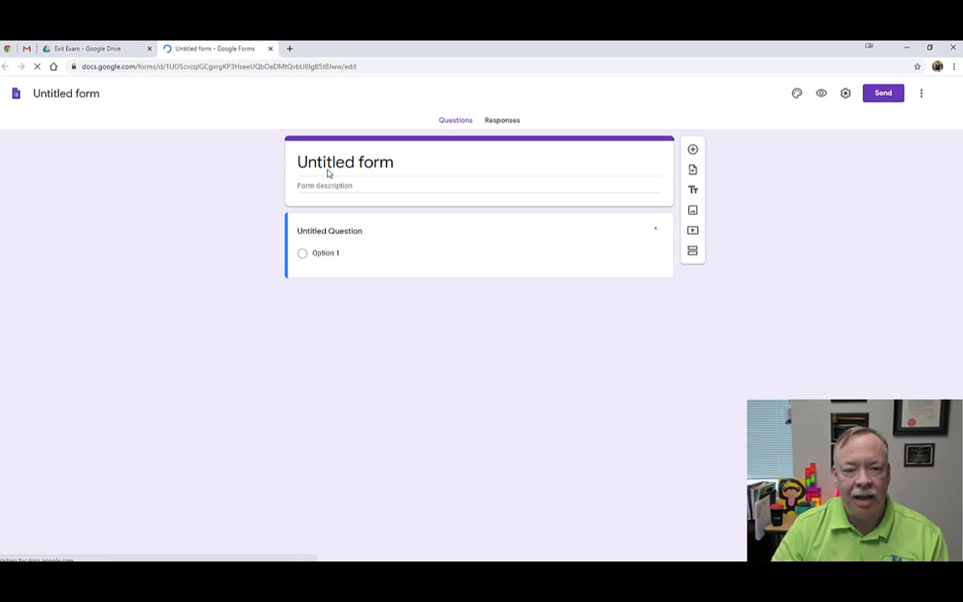
Set the form's title to "Exit/Entrance Exam".
left_click(333, 163)
type("E")
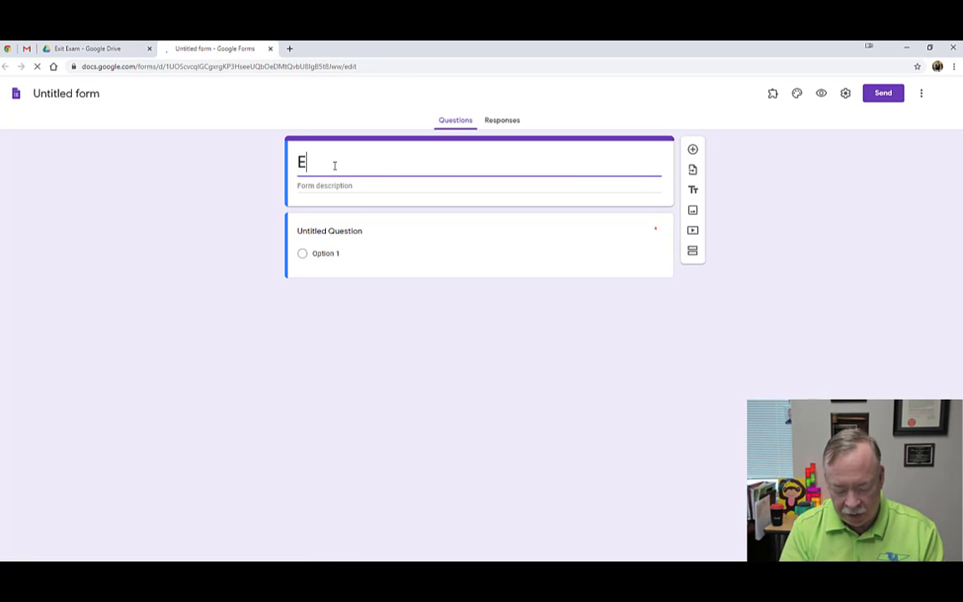
type("xit/E")
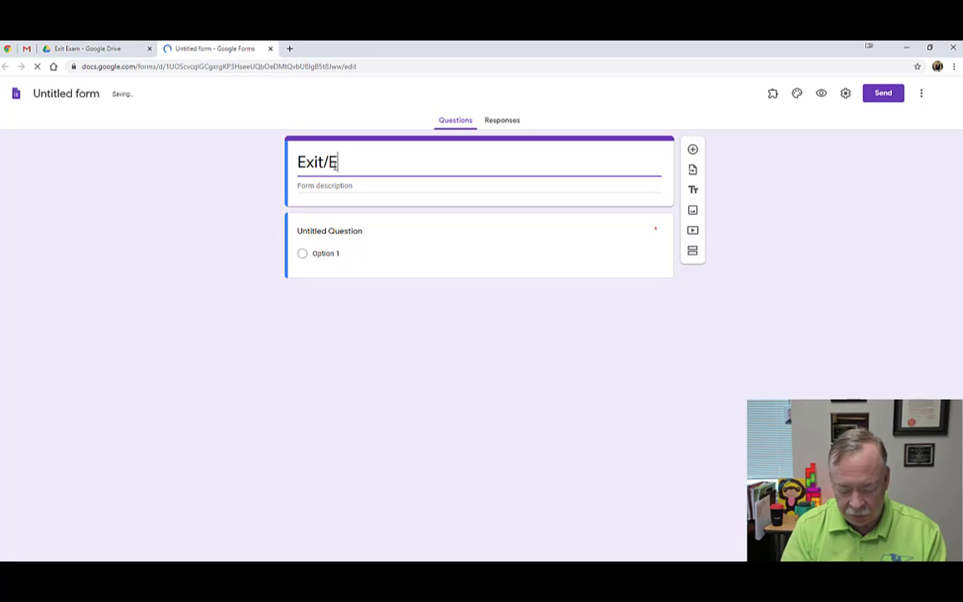
type("ntranmc")
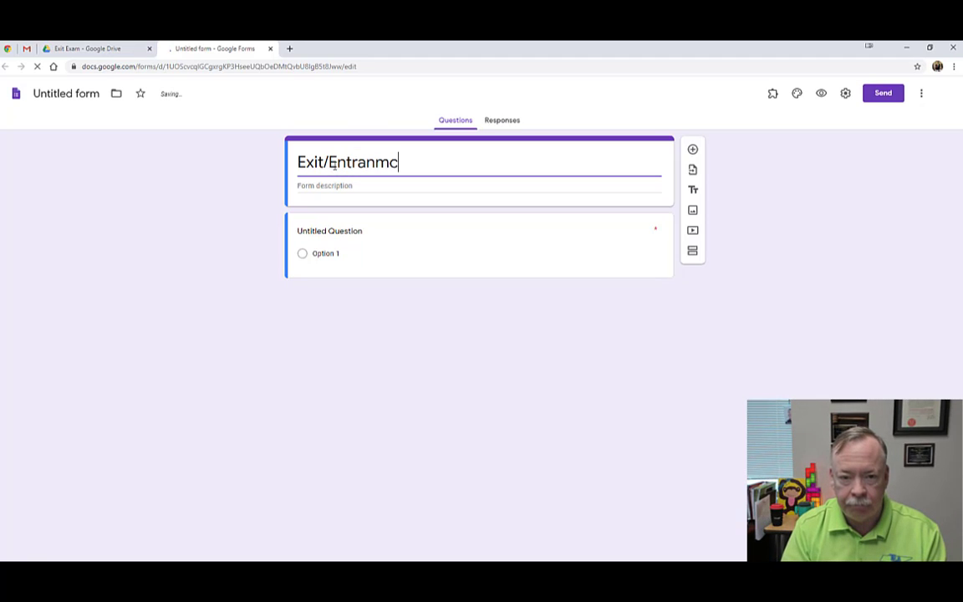
key("BackSpace")
key("BackSpace")
type("ce Exa")
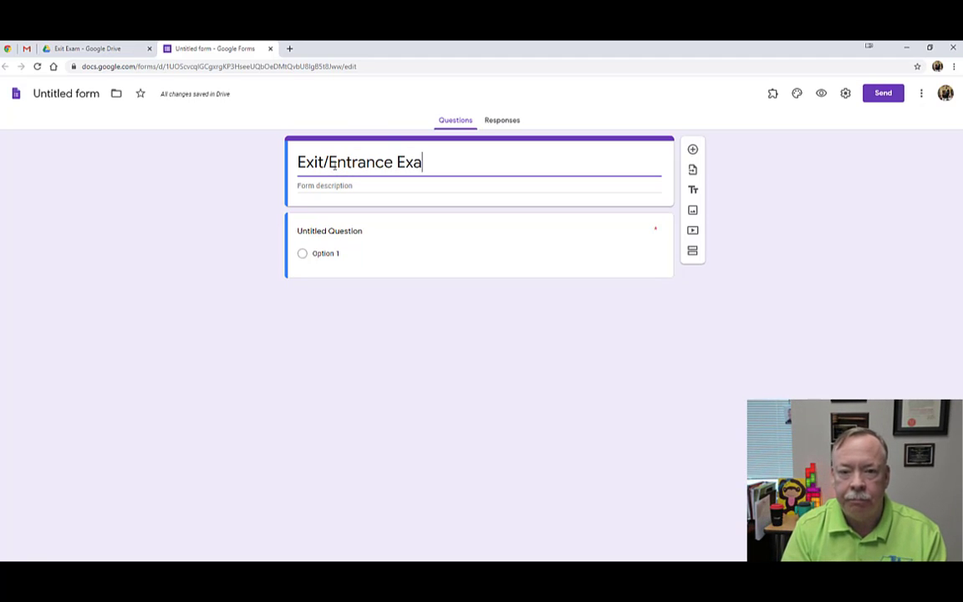
type("m")
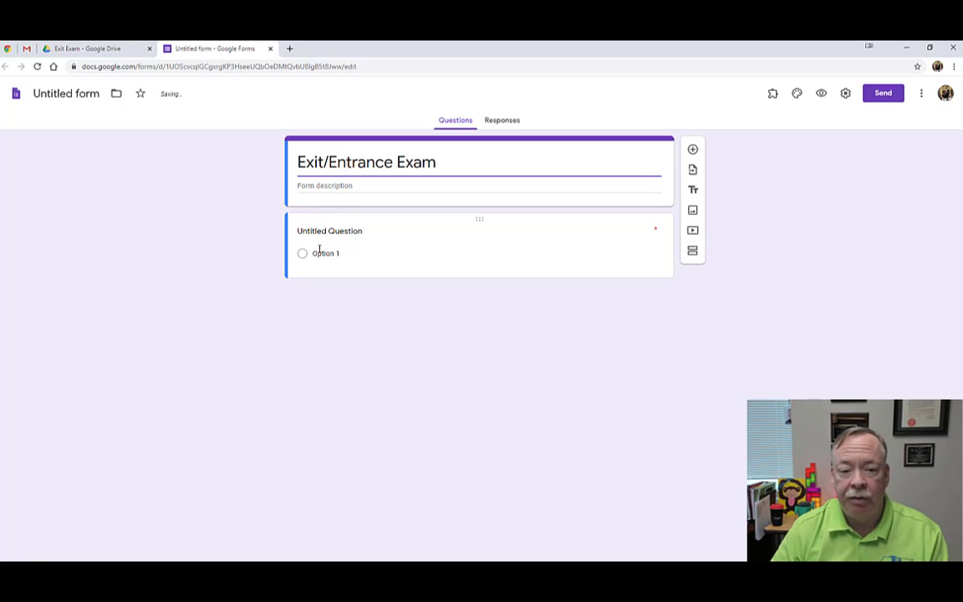
Title the first multiple-choice question "1" and give it the answer options A, B and C.
left_click(329, 232)
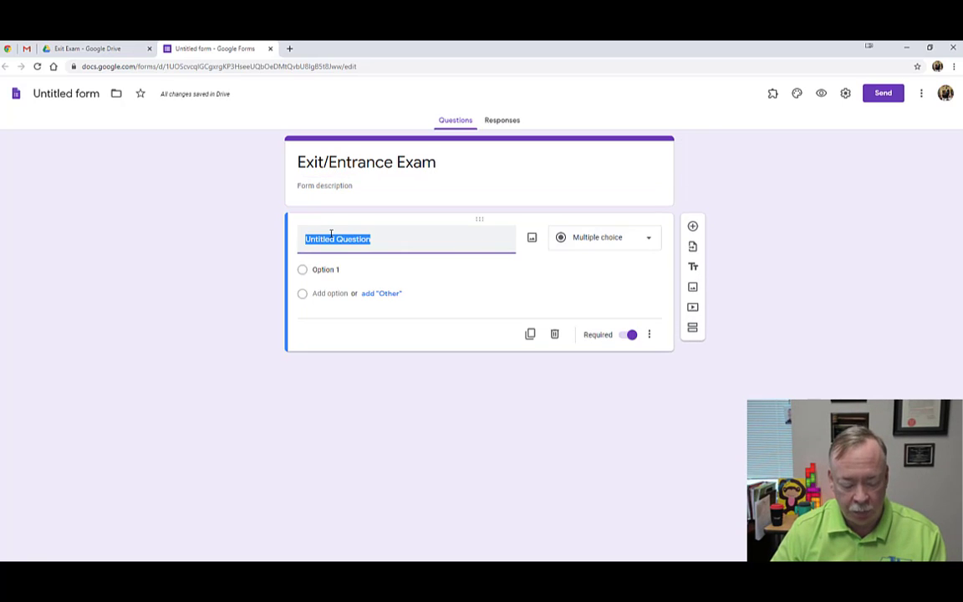
type("1")
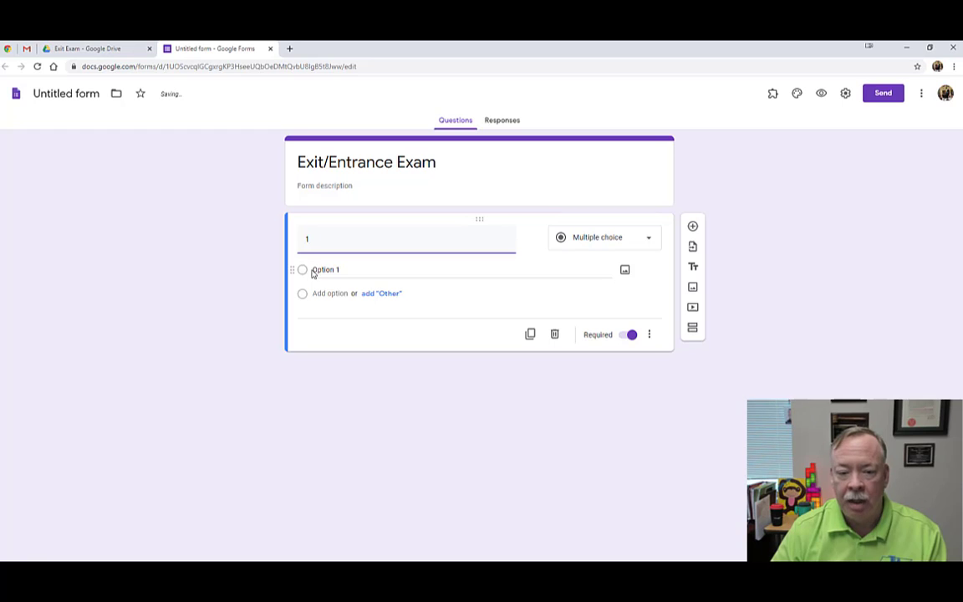
left_click(314, 269)
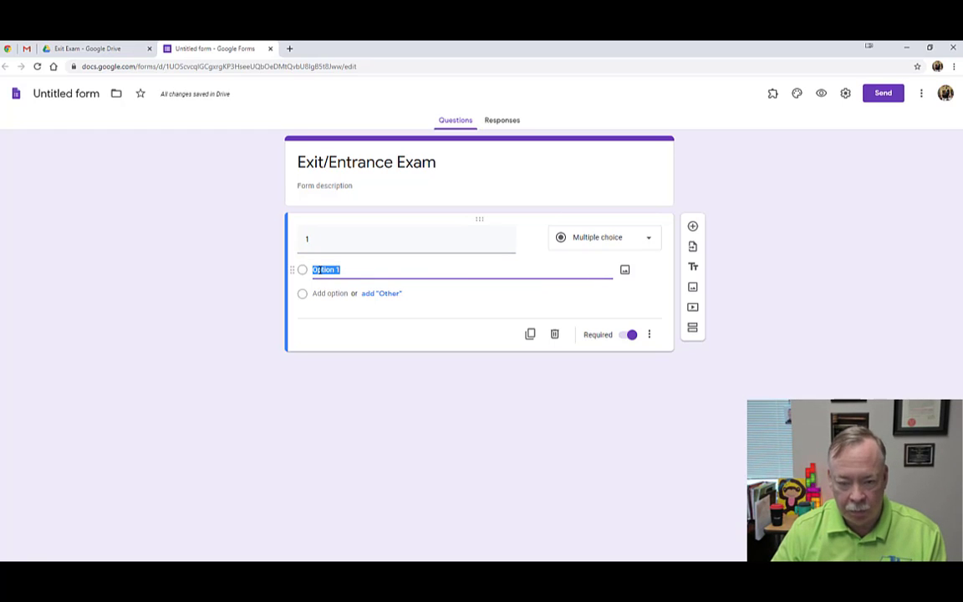
type("A")
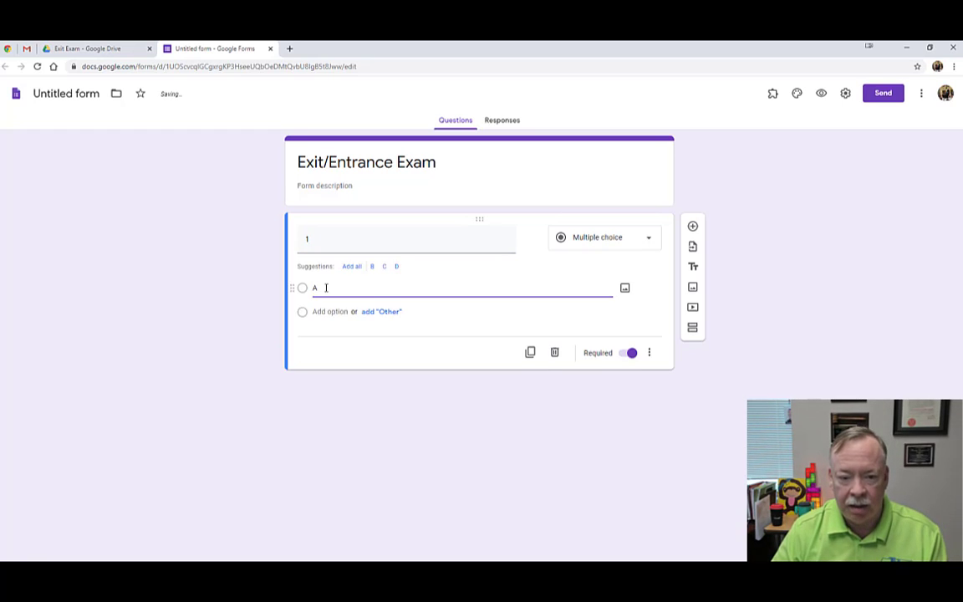
left_click(372, 269)
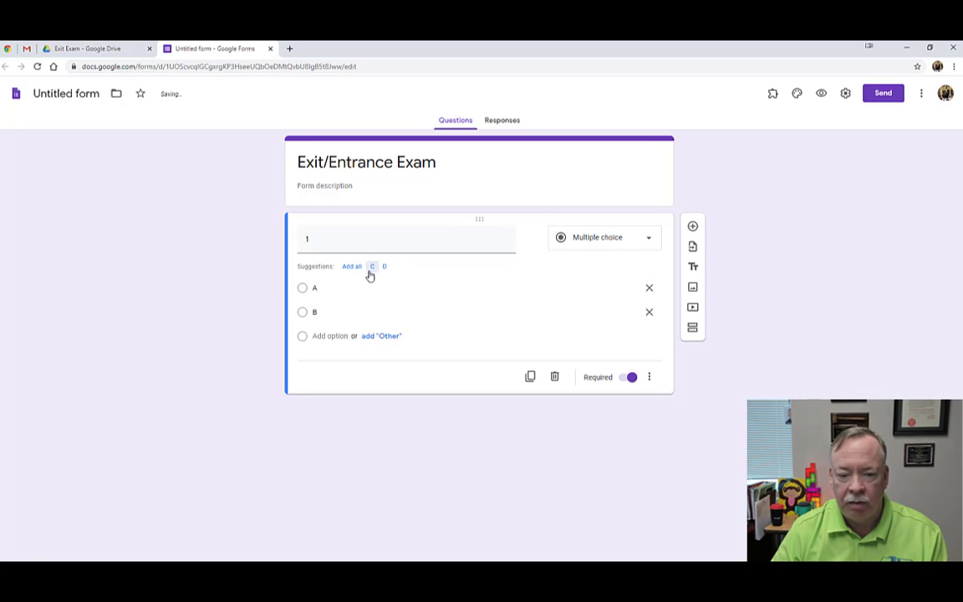
left_click(371, 269)
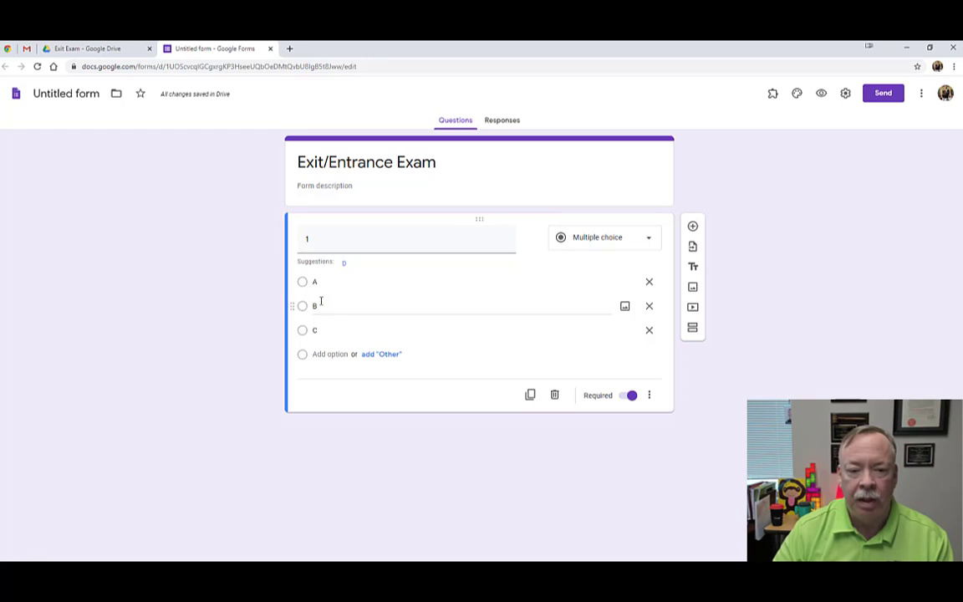
Duplicate the question twice and title the copies "2" and "3".
left_click(531, 397)
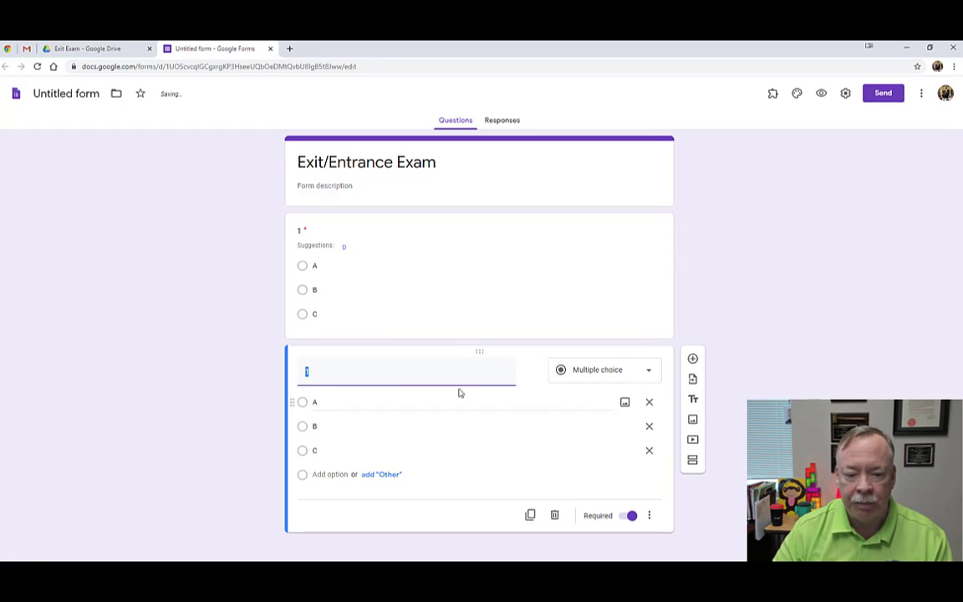
type("2")
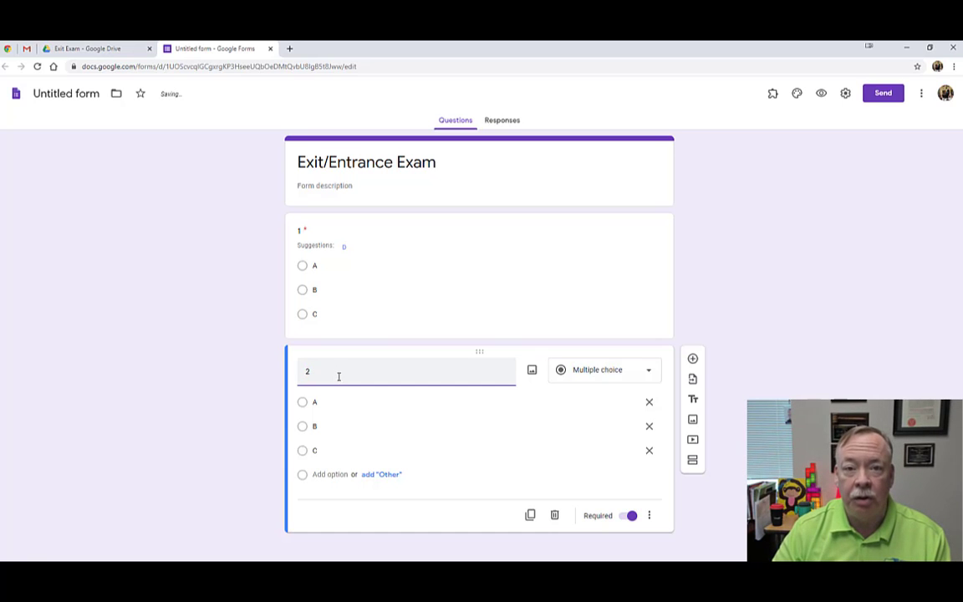
left_click(530, 515)
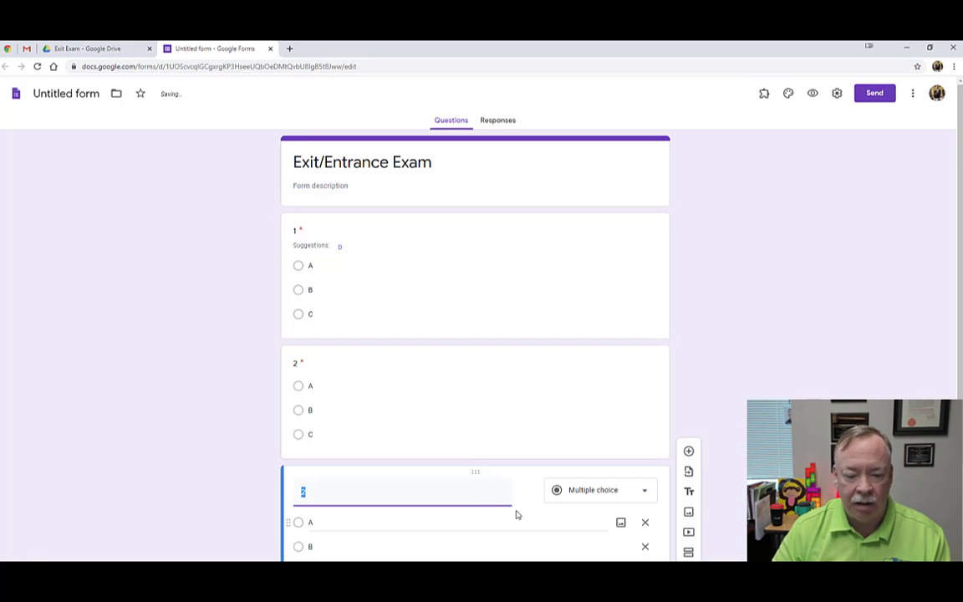
type("3")
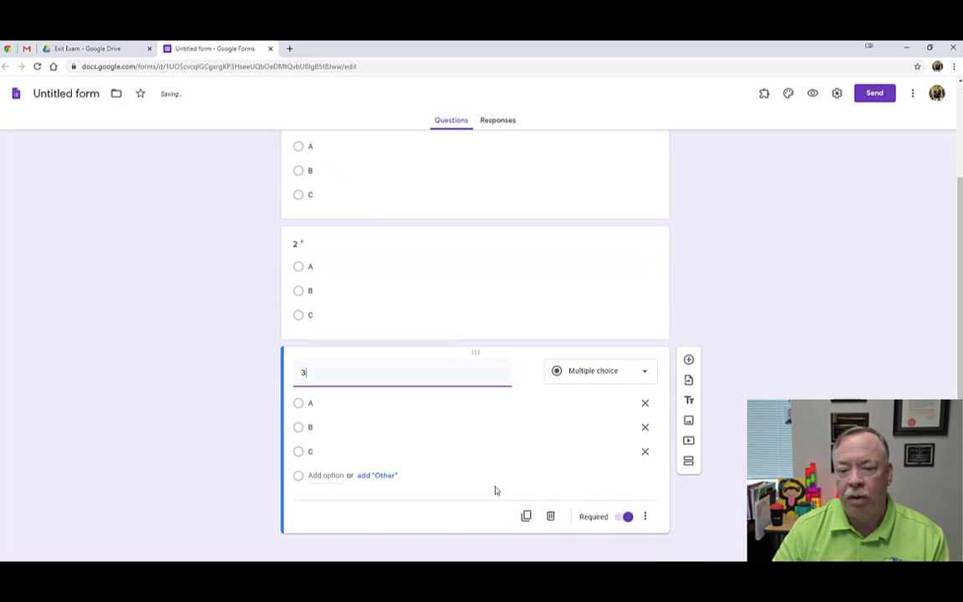
Name the form file "Exit/Entrance Exam" after its title and create a new linked spreadsheet for its responses.
scroll(494, 490, "up", 2)
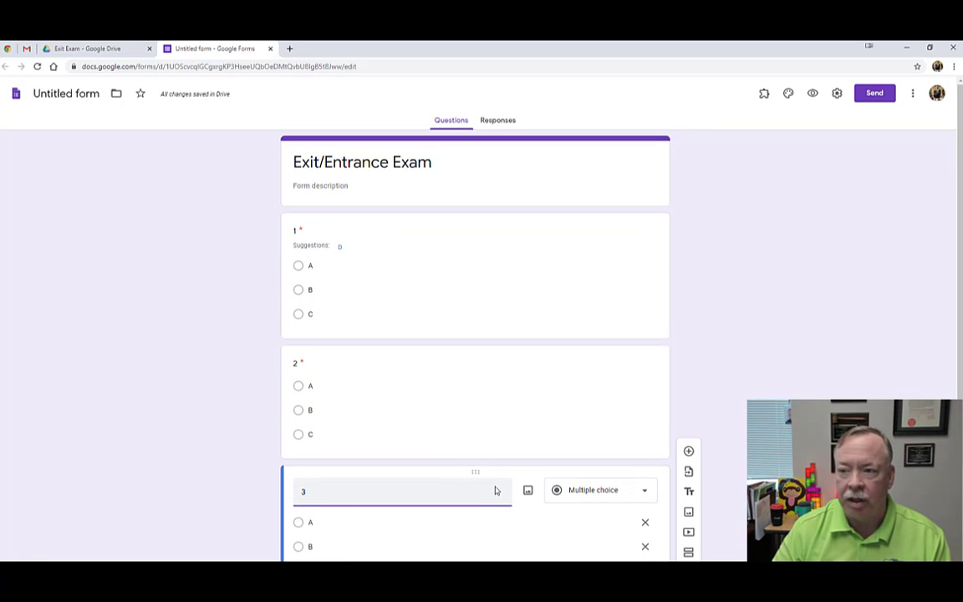
left_click(84, 94)
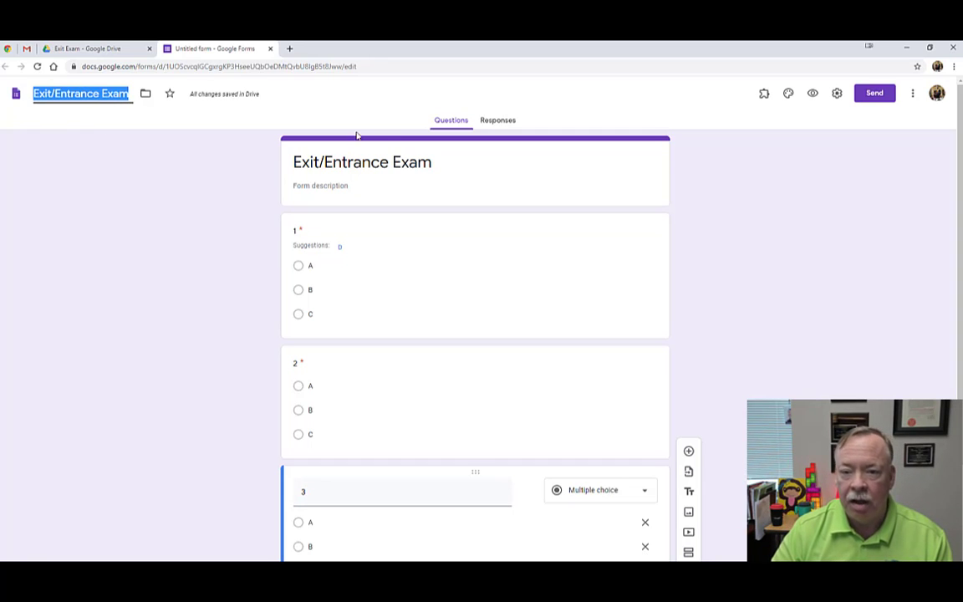
left_click(500, 122)
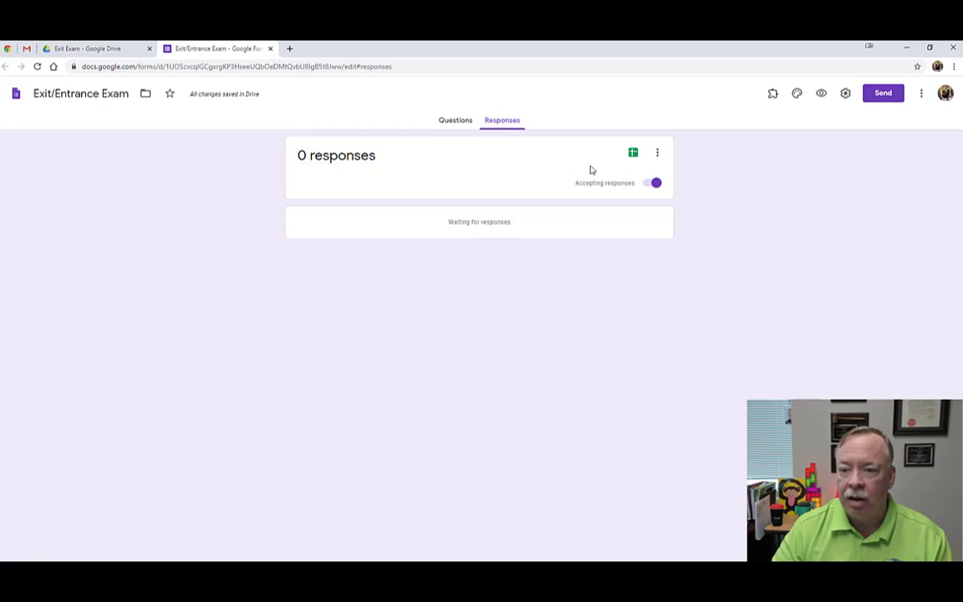
left_click(634, 155)
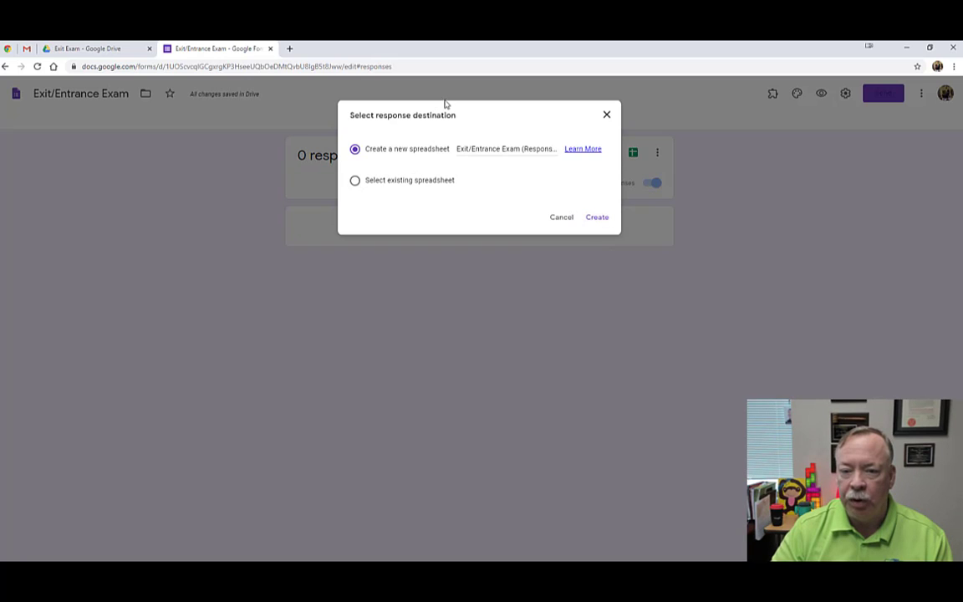
left_click(597, 222)
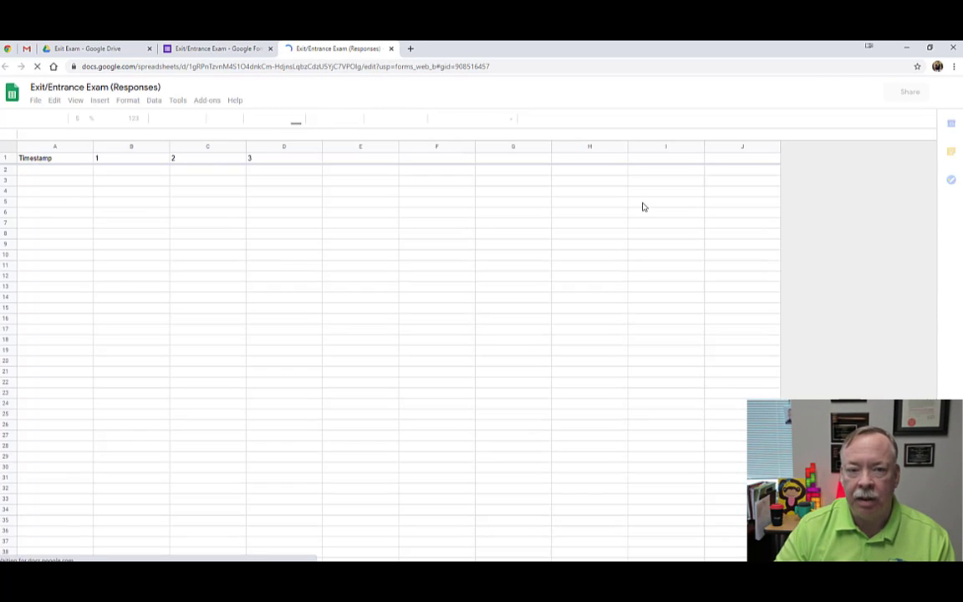
key("ctrl+w")
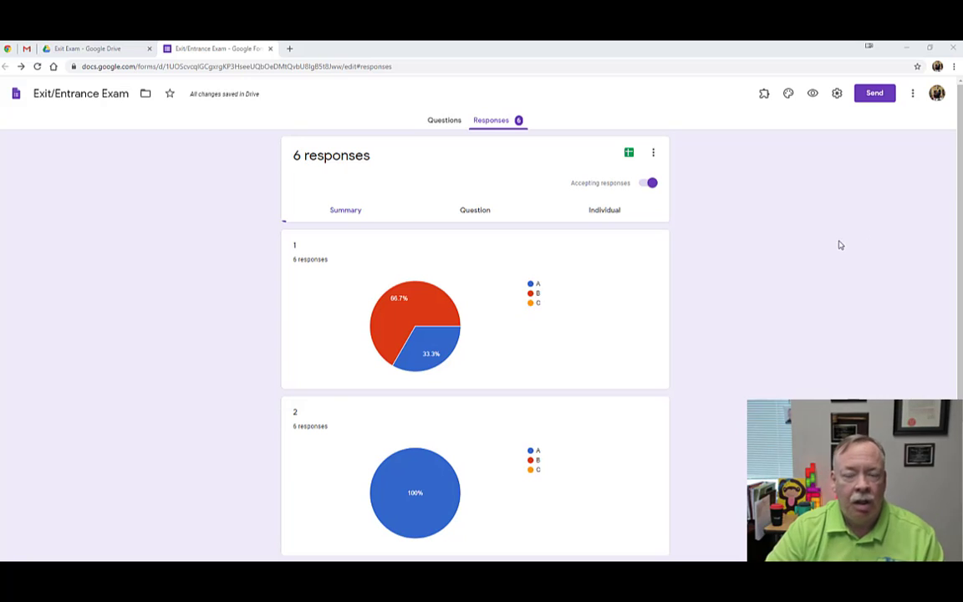
Examine the response summary charts for questions 1, 2 and 3, including the share of each answer.
left_click(443, 121)
left_click(483, 121)
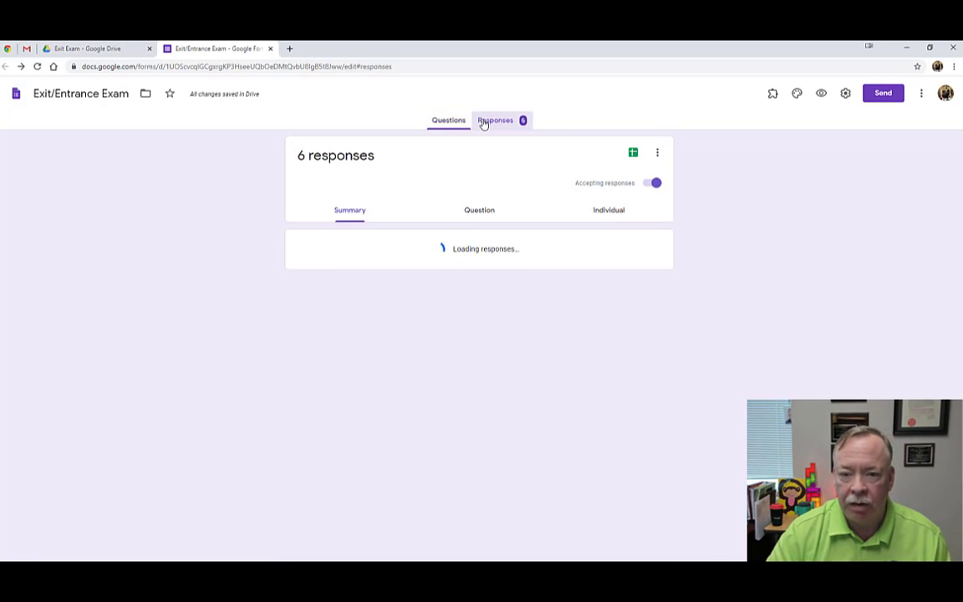
scroll(497, 172, "down", 2)
scroll(493, 192, "down", 2)
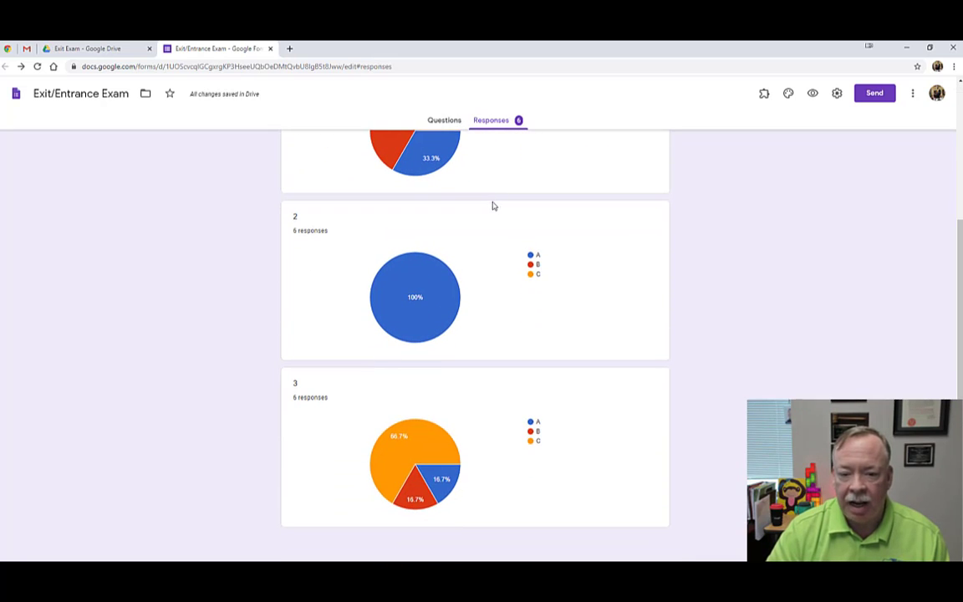
scroll(515, 329, "up", 3)
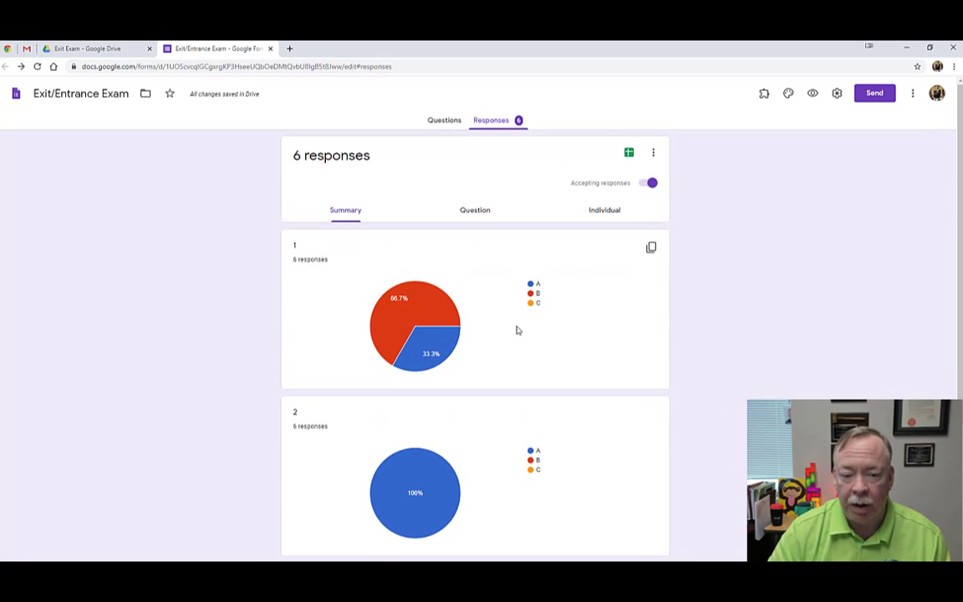
scroll(517, 330, "down", 2)
scroll(516, 328, "up", 1)
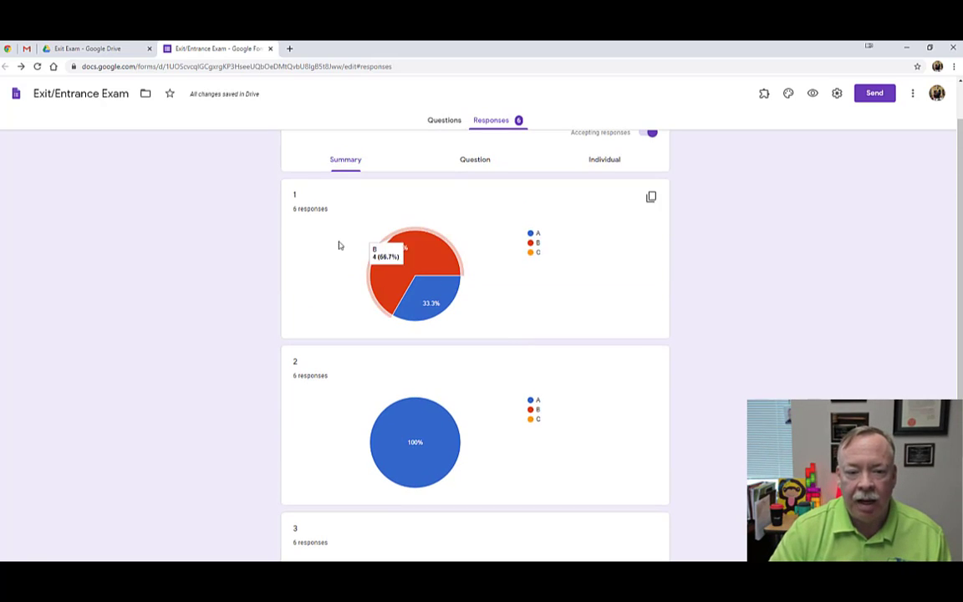
mouse_move(424, 292)
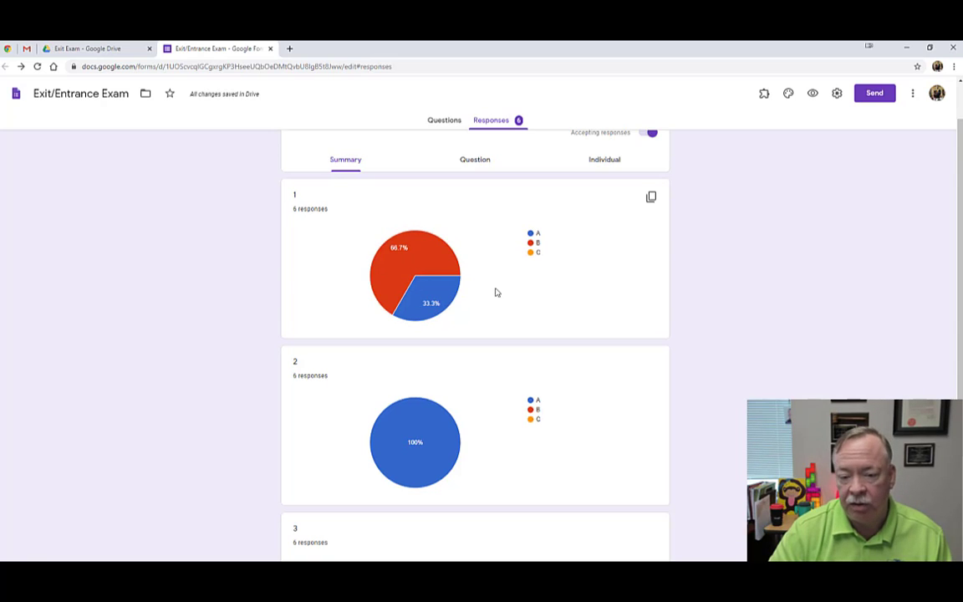
mouse_move(442, 269)
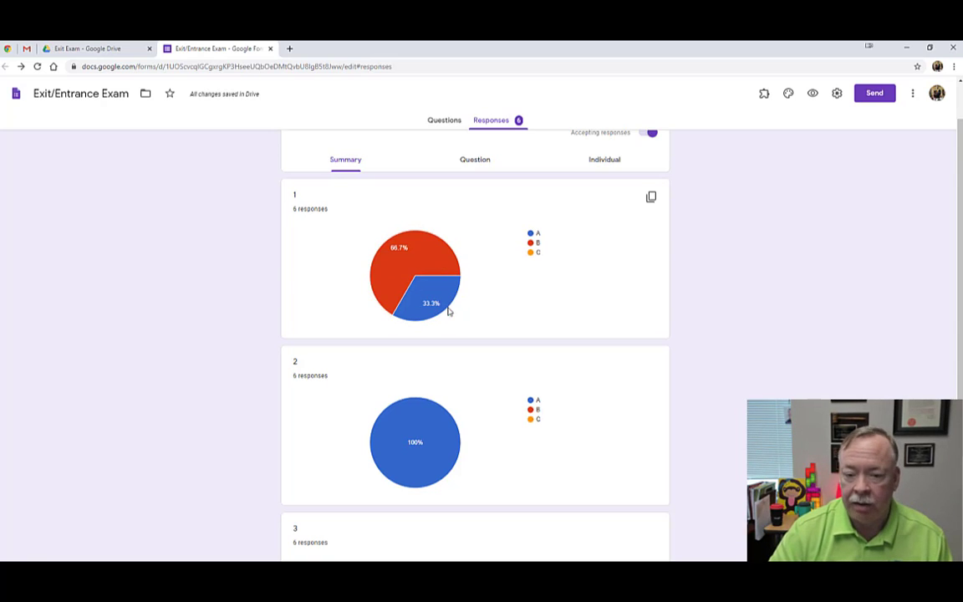
mouse_move(444, 308)
scroll(444, 311, "down", 2)
mouse_move(402, 307)
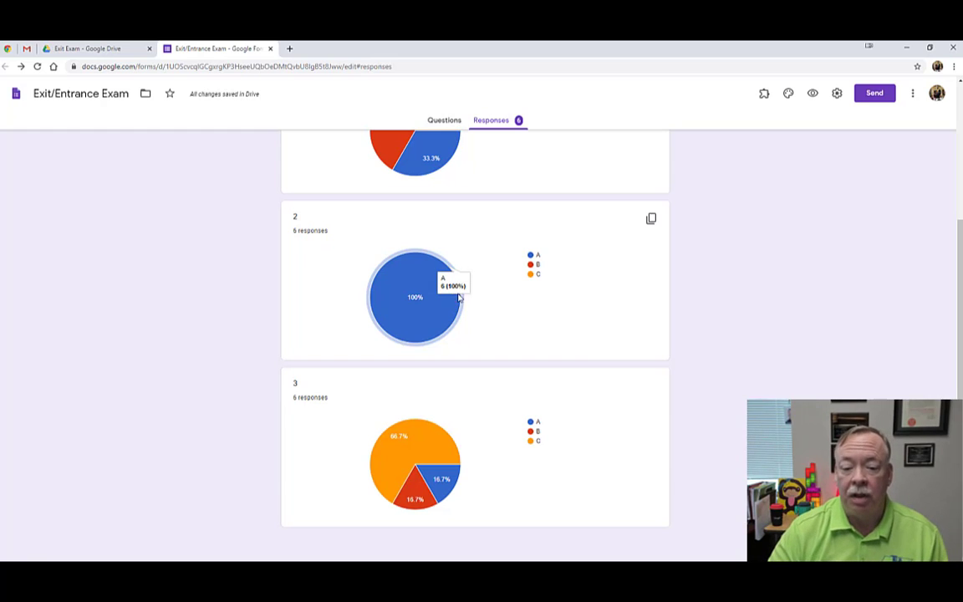
mouse_move(439, 462)
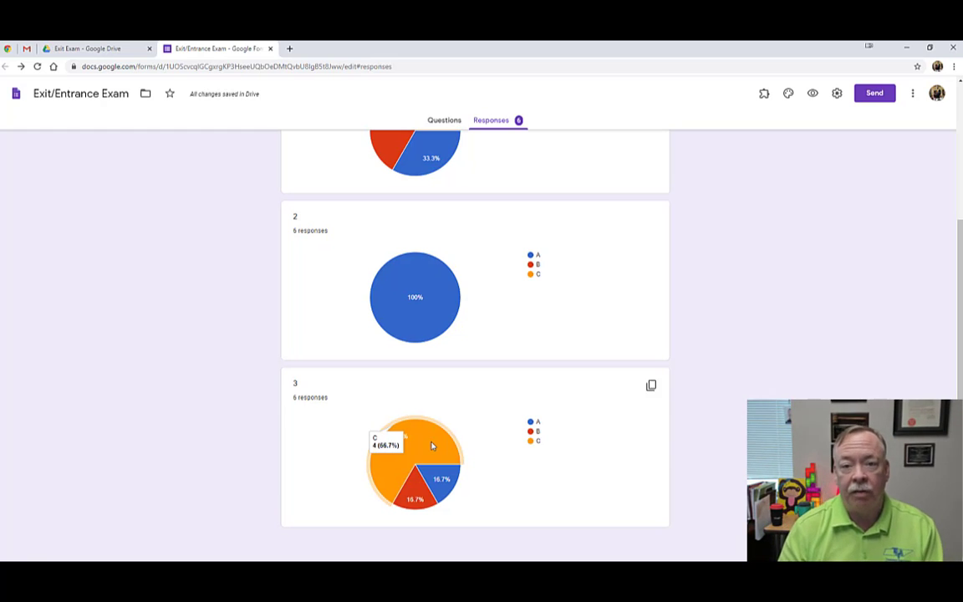
Delete all responses from the form, checking the note about responses already sent to a spreadsheet.
scroll(610, 365, "up", 3)
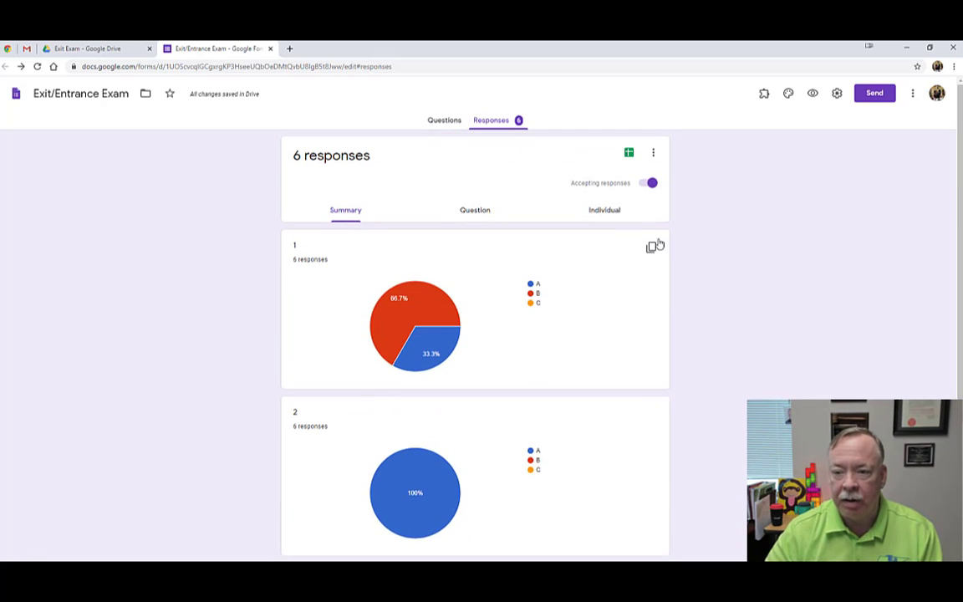
left_click(655, 153)
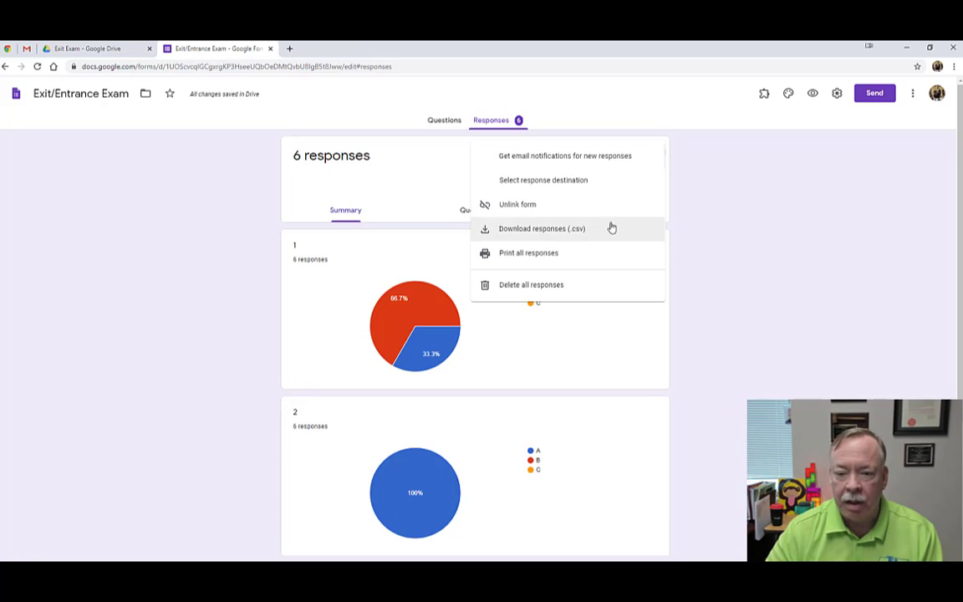
left_click(561, 286)
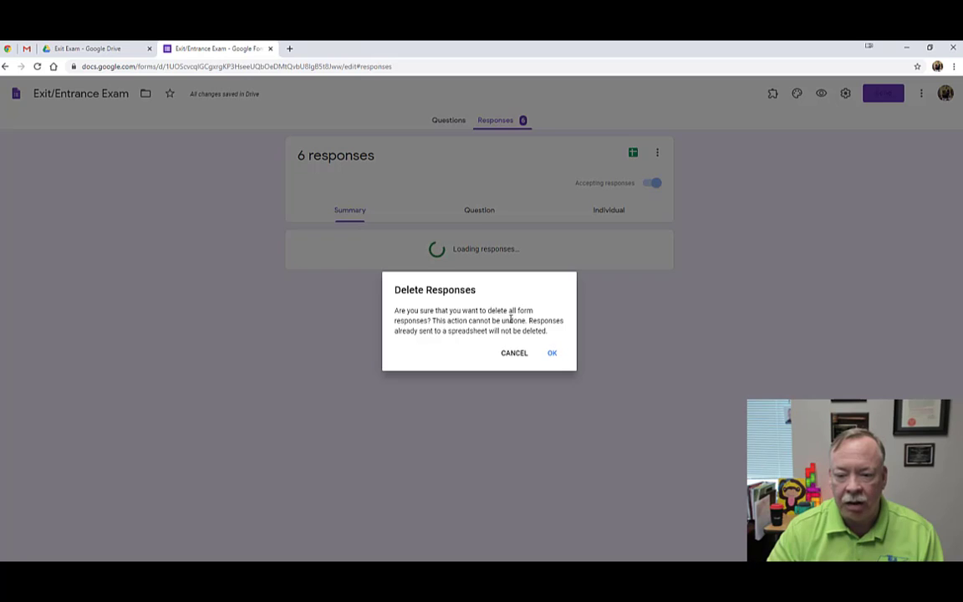
left_click_drag(530, 321, 544, 330)
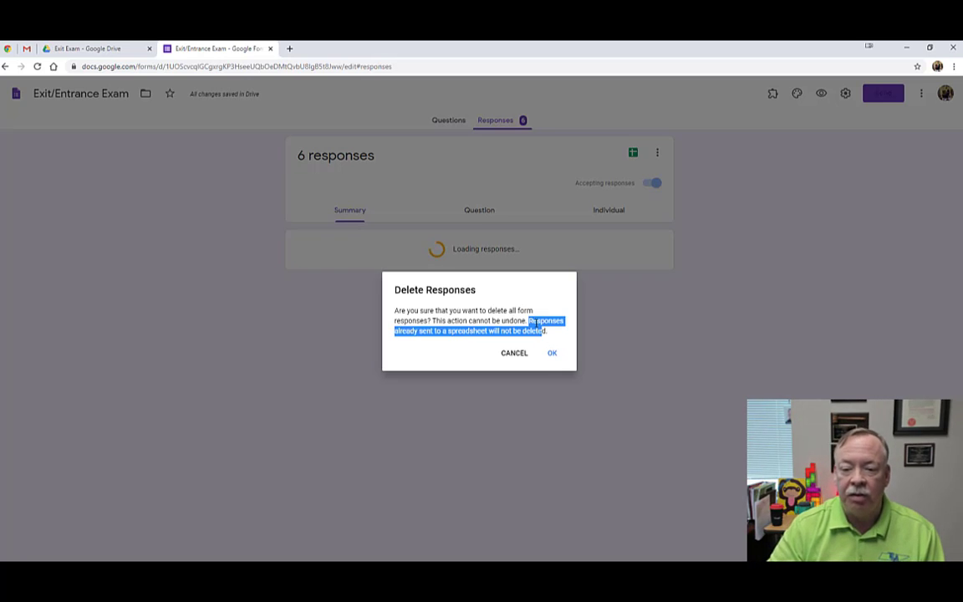
left_click(471, 361)
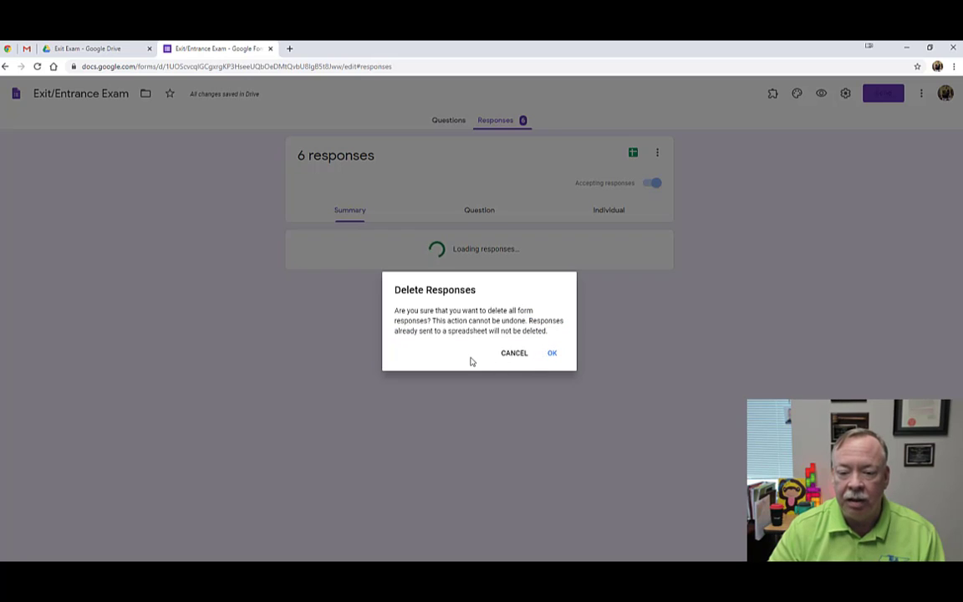
left_click(551, 354)
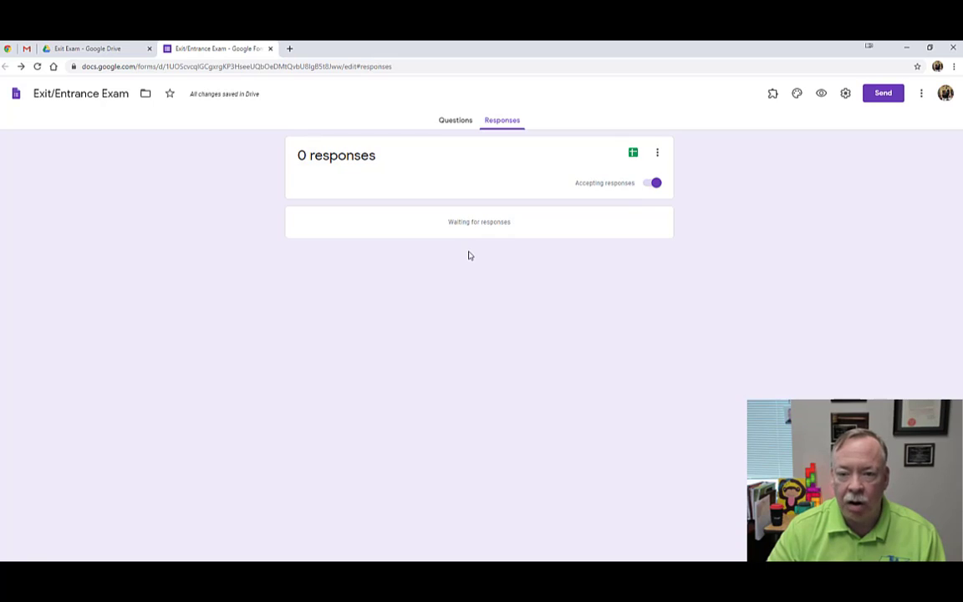
Check the recorded answers in the linked responses spreadsheet and return to the form's responses.
left_click(634, 153)
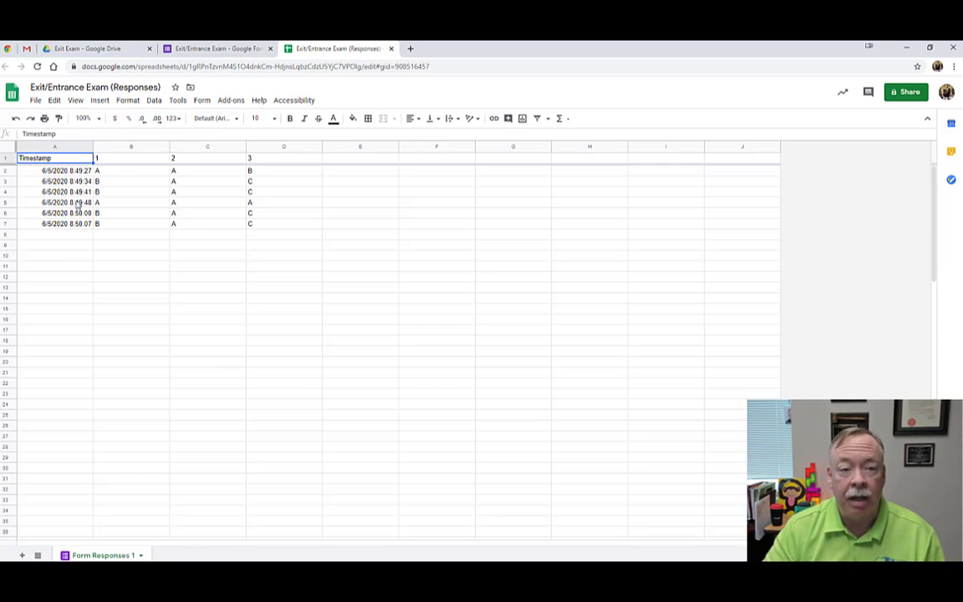
left_click(199, 49)
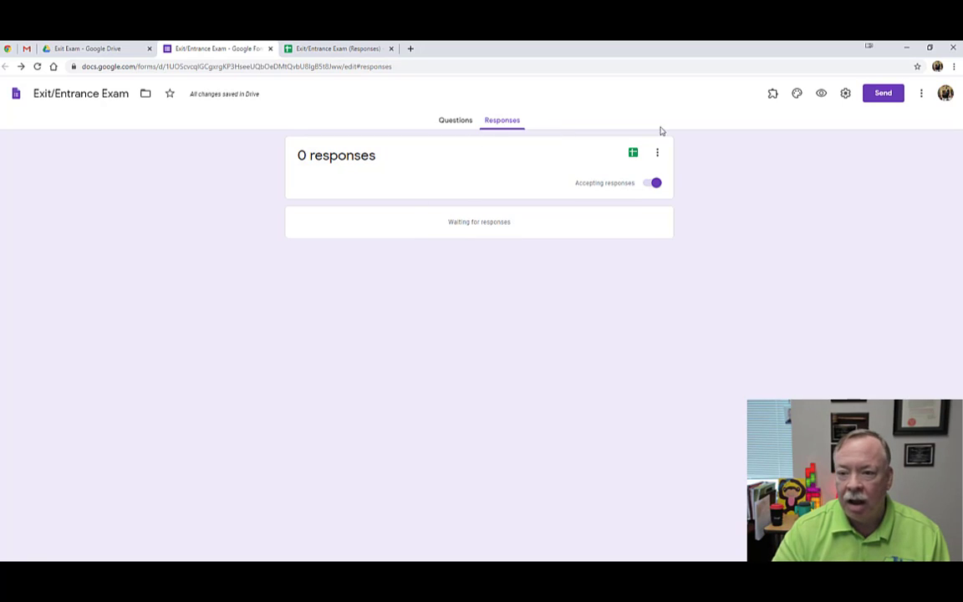
left_click(657, 153)
left_click(397, 402)
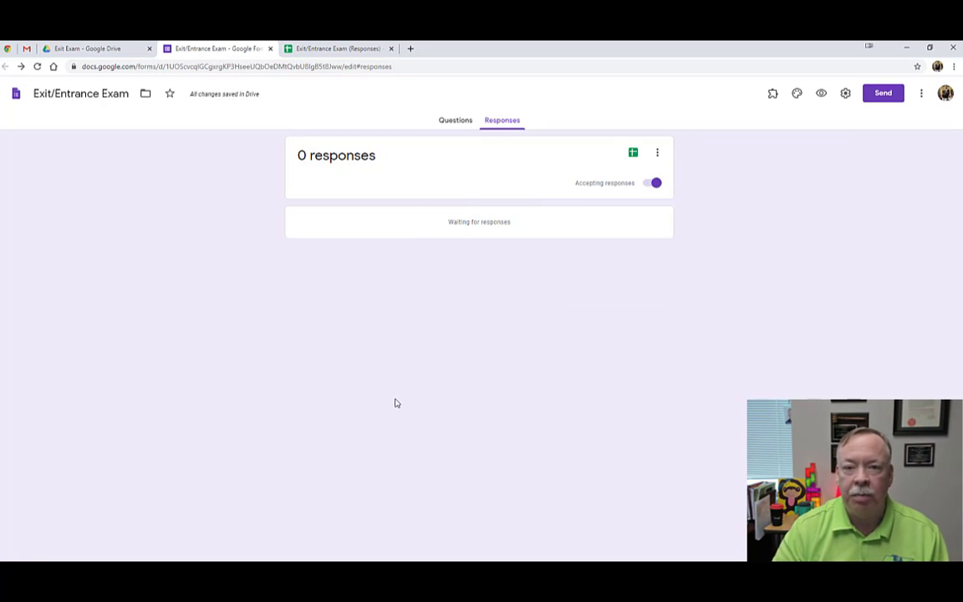